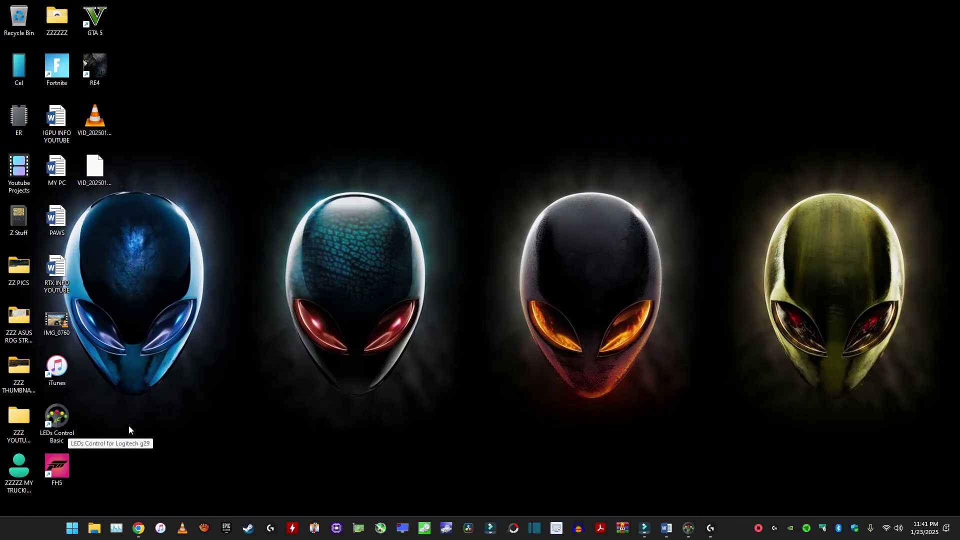
Step: Restore the Chrome window showing the LEDs Control download page
{"action": "left_click", "coordinate": [139, 528]}
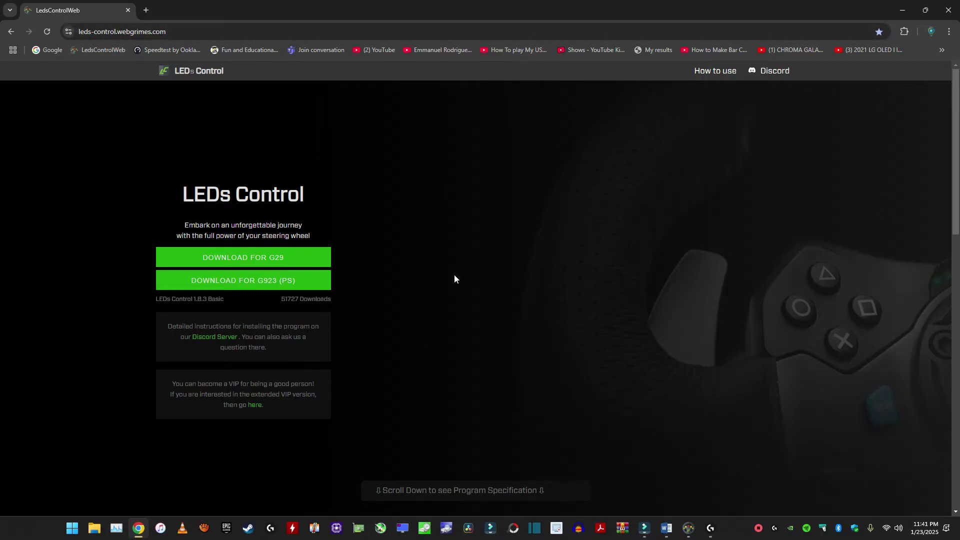
Step: Download the G29 LEDs Control setup zip and open the Downloads folder in File Explorer
{"action": "left_click", "coordinate": [253, 259]}
{"action": "left_click", "coordinate": [70, 531]}
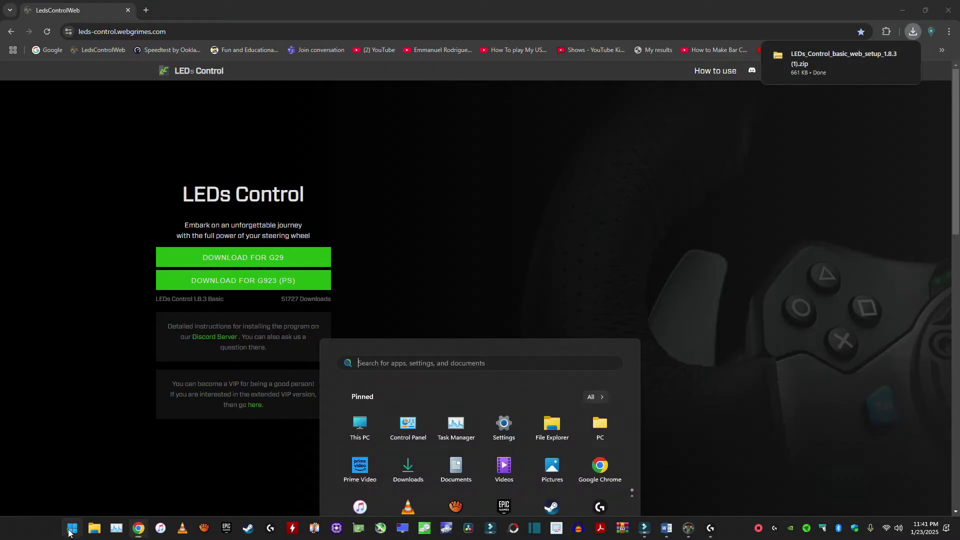
{"action": "left_click", "coordinate": [424, 280]}
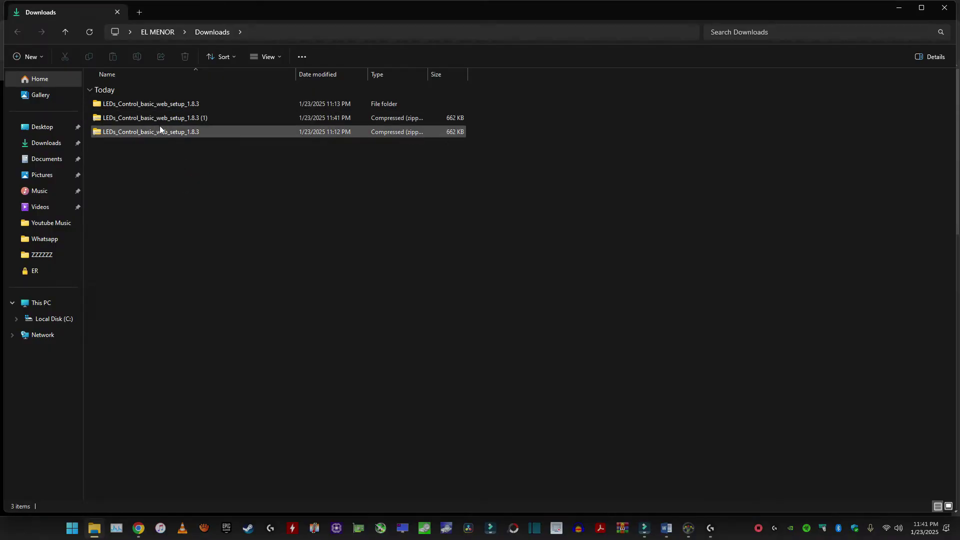
Step: Permanently delete the older setup zip and folder, keeping LEDs_Control_basic_web_setup_1.8.3 (1)
{"action": "left_click", "coordinate": [201, 131]}
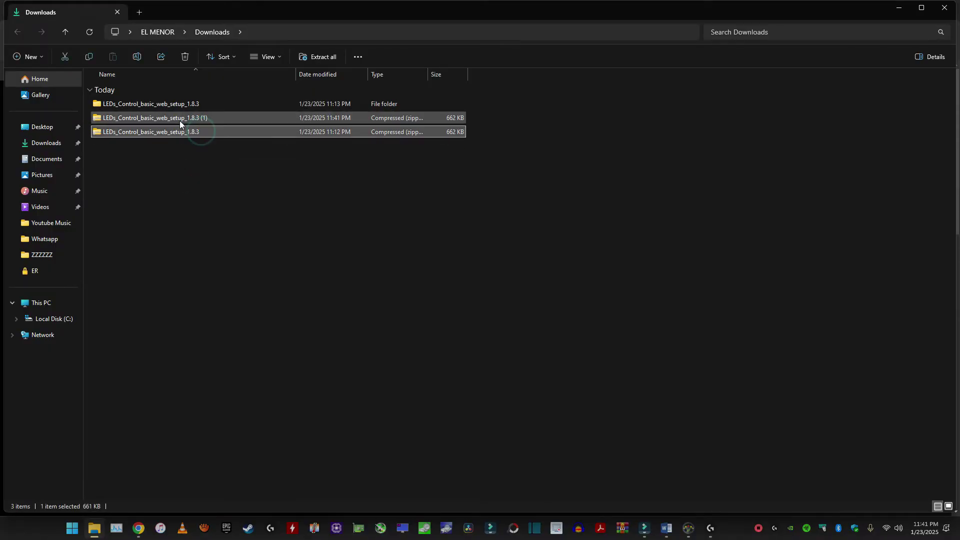
{"action": "left_click", "coordinate": [169, 106], "text": "ctrl"}
{"action": "key", "text": "shift+Delete"}
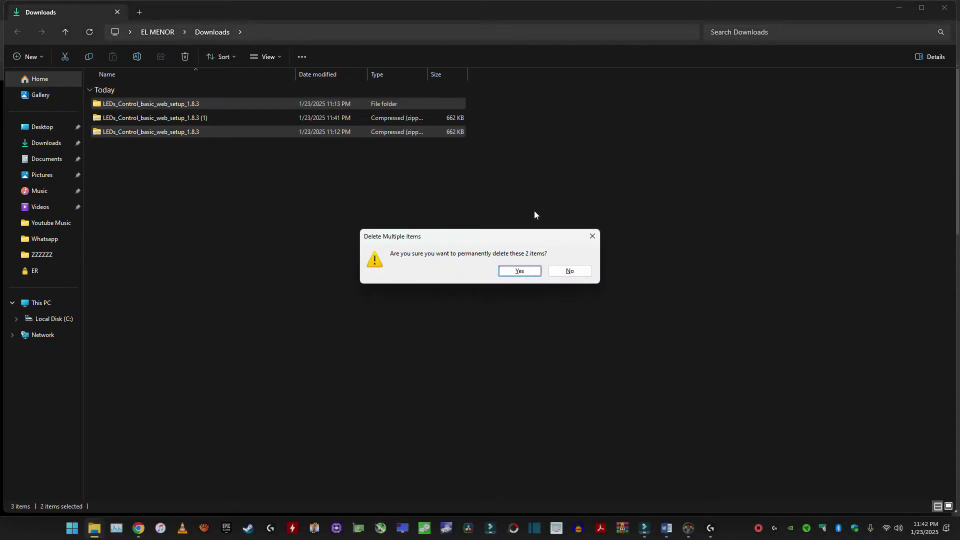
{"action": "key", "text": "Return"}
{"action": "left_click", "coordinate": [139, 106]}
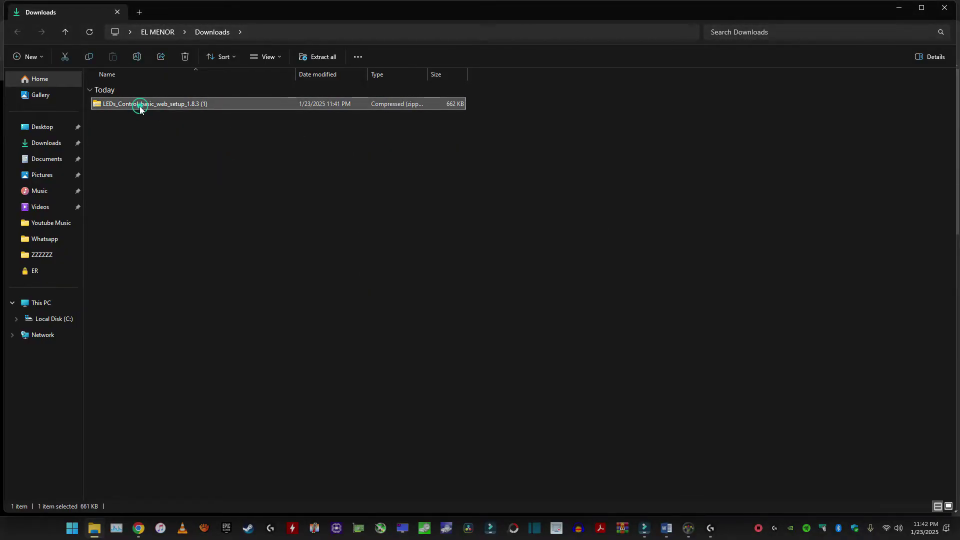
Step: Preview the setup zip's contents in a maximized Explorer, then return to Downloads
{"action": "right_click", "coordinate": [139, 106]}
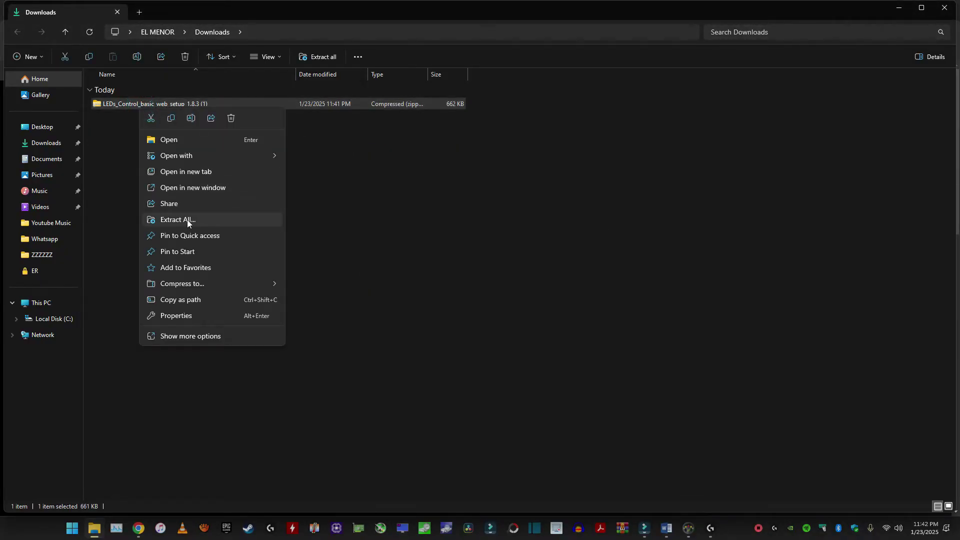
{"action": "left_click", "coordinate": [118, 190]}
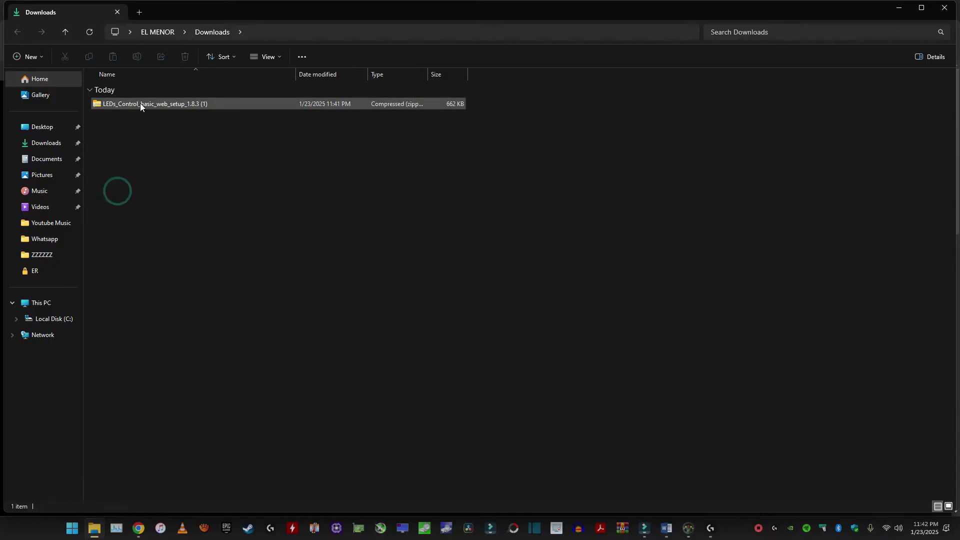
{"action": "double_click", "coordinate": [140, 103]}
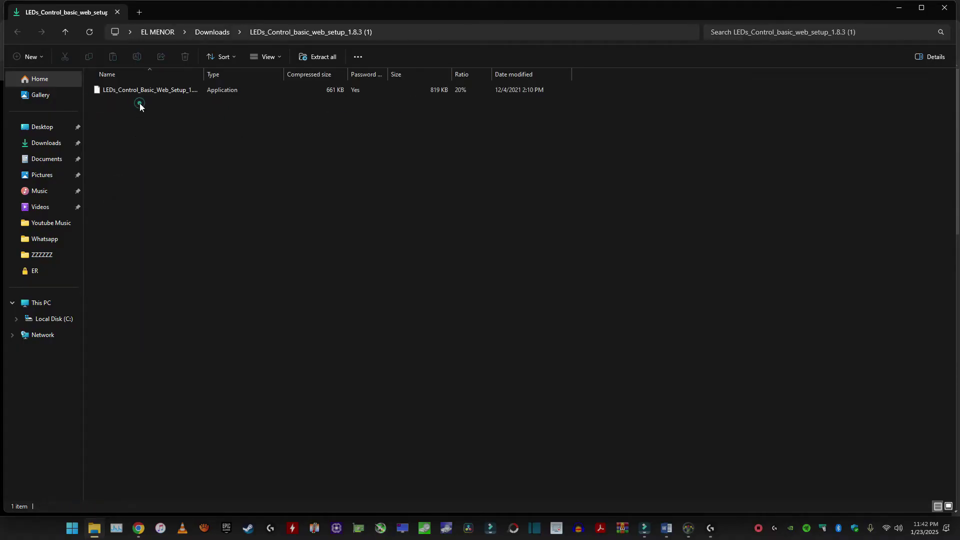
{"action": "left_click", "coordinate": [922, 8]}
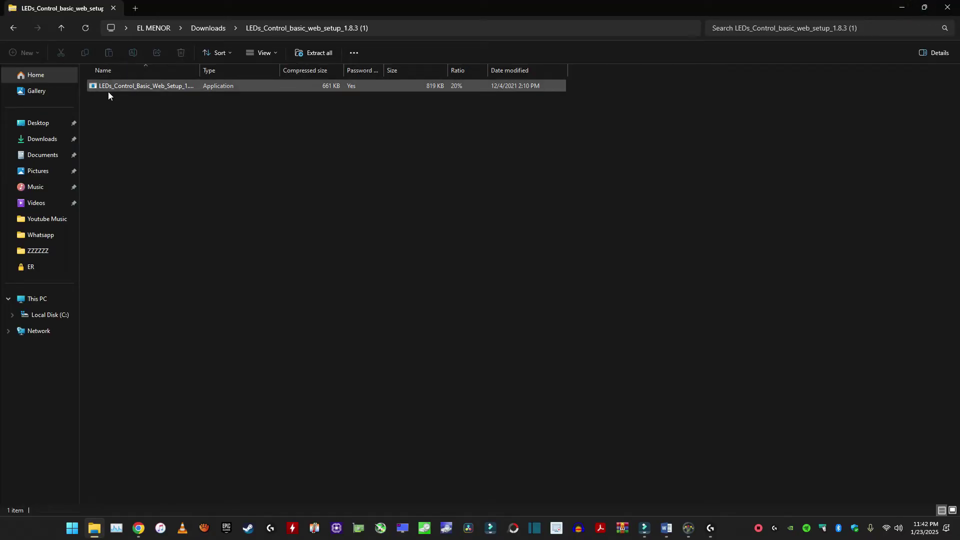
{"action": "left_click", "coordinate": [215, 30]}
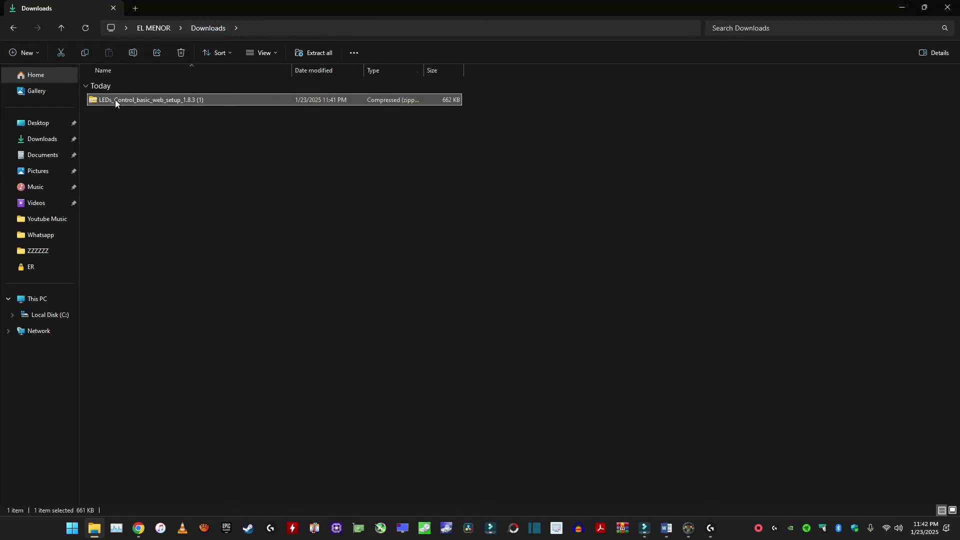
Step: Open the setup zip with WinRAR archiver, checking the Start menu for WinRAR
{"action": "right_click", "coordinate": [115, 100]}
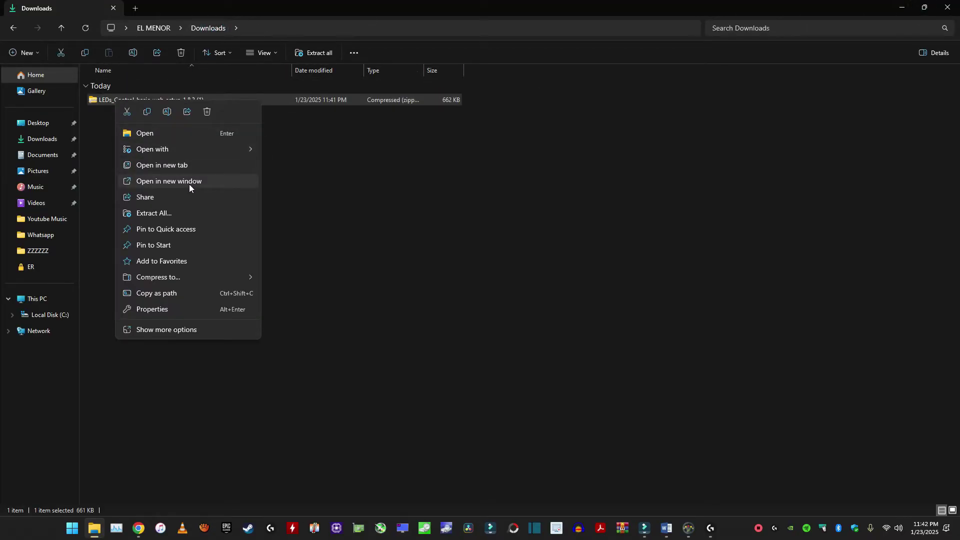
{"action": "mouse_move", "coordinate": [185, 149]}
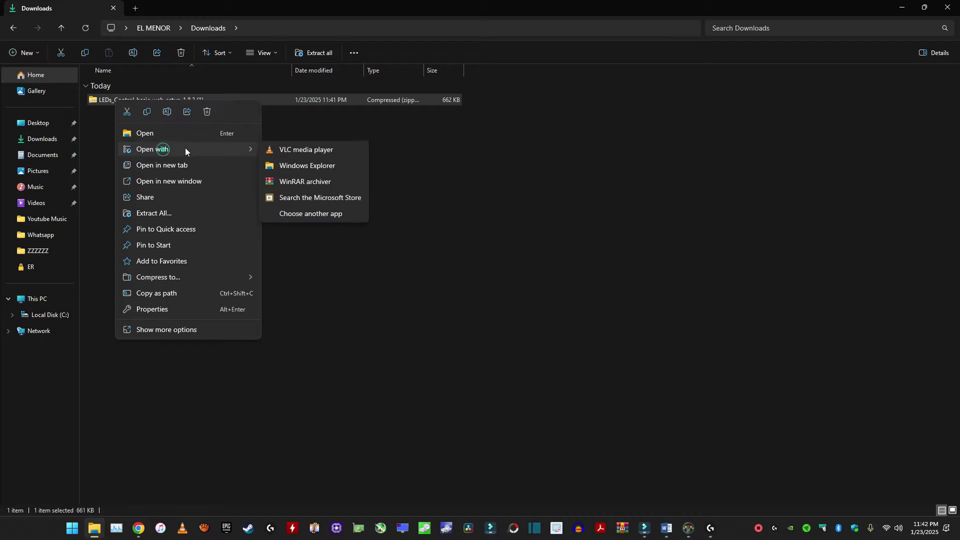
{"action": "left_click", "coordinate": [292, 184]}
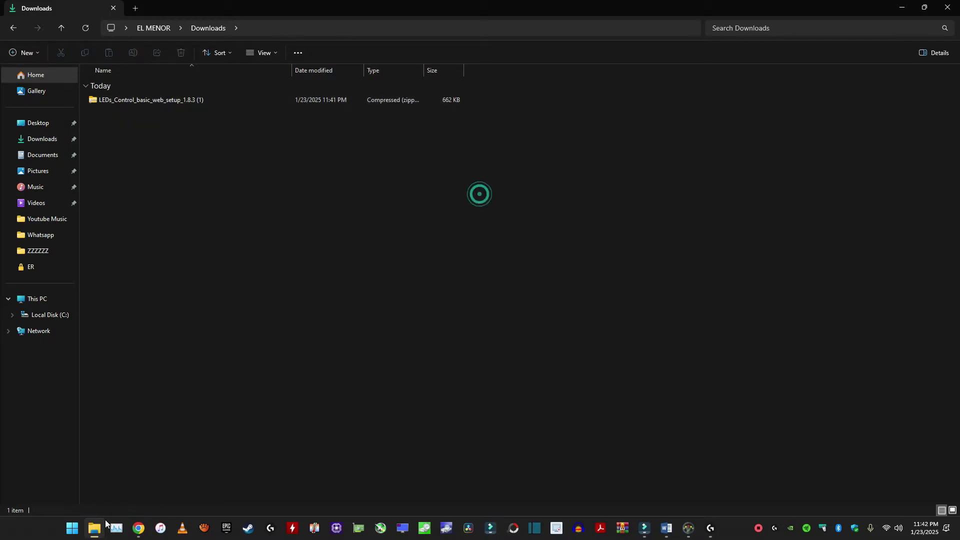
{"action": "left_click", "coordinate": [68, 536]}
{"action": "scroll", "coordinate": [474, 355], "scroll_direction": "down", "scroll_amount": 1}
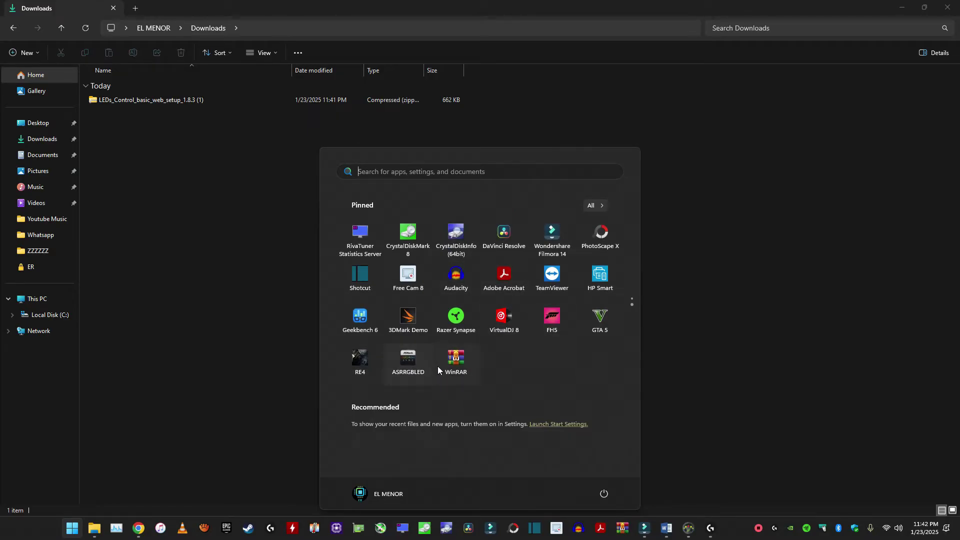
{"action": "left_click", "coordinate": [107, 82]}
{"action": "right_click", "coordinate": [122, 99]}
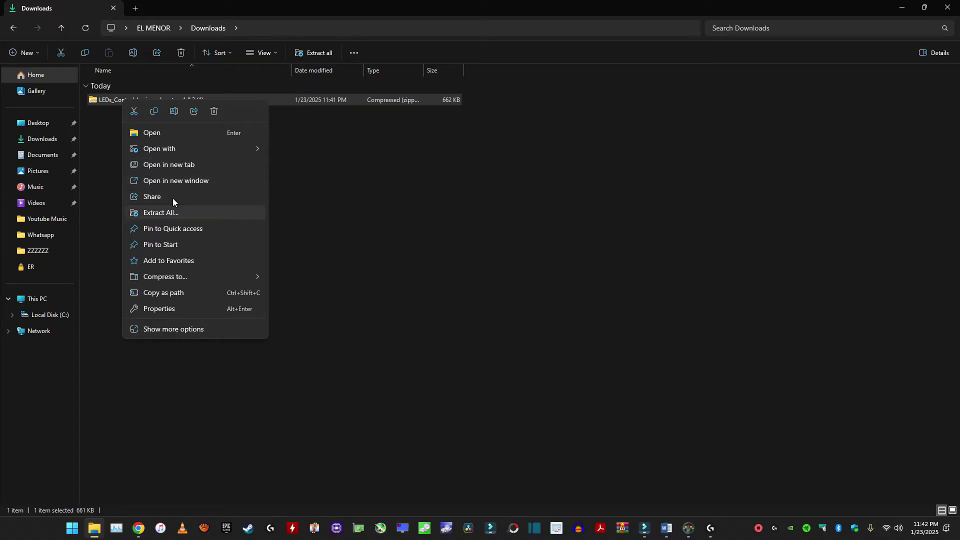
{"action": "mouse_move", "coordinate": [166, 150]}
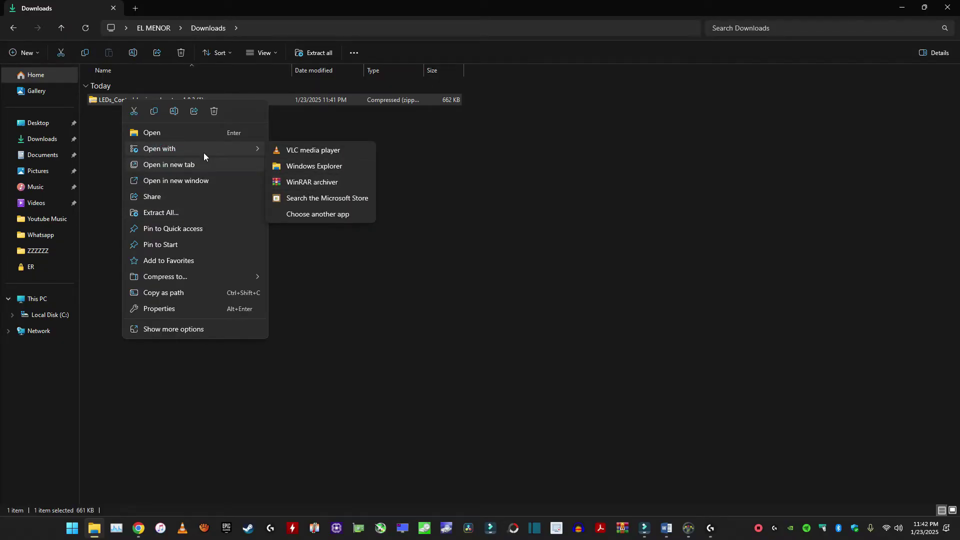
Step: Extract the zip in WinRAR to its default Downloads folder, dismissing the license reminder
{"action": "left_click", "coordinate": [297, 182]}
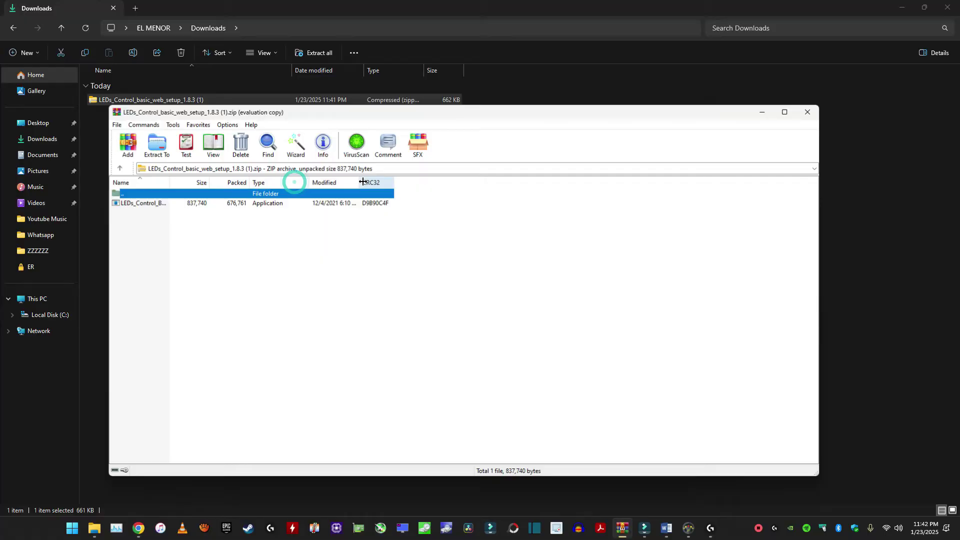
{"action": "left_click", "coordinate": [155, 145]}
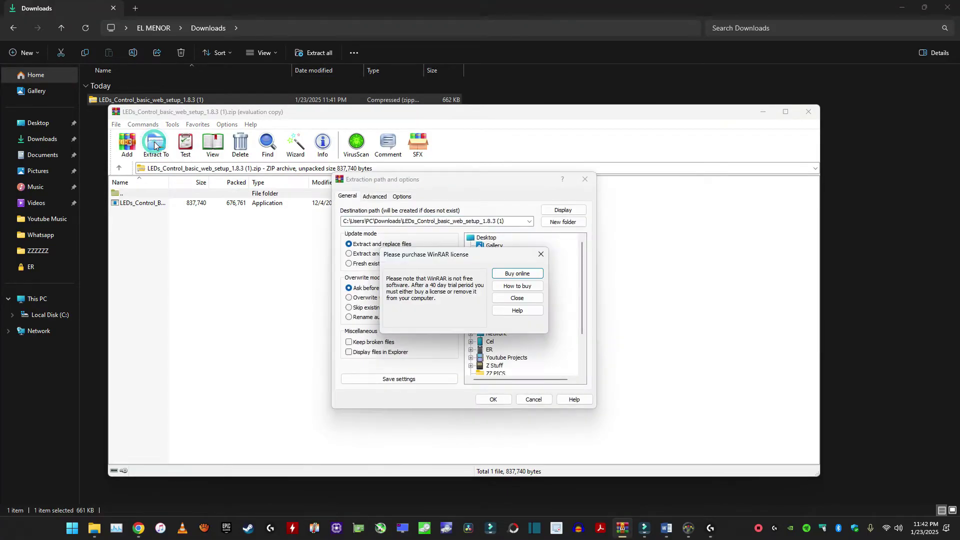
{"action": "left_click", "coordinate": [539, 255]}
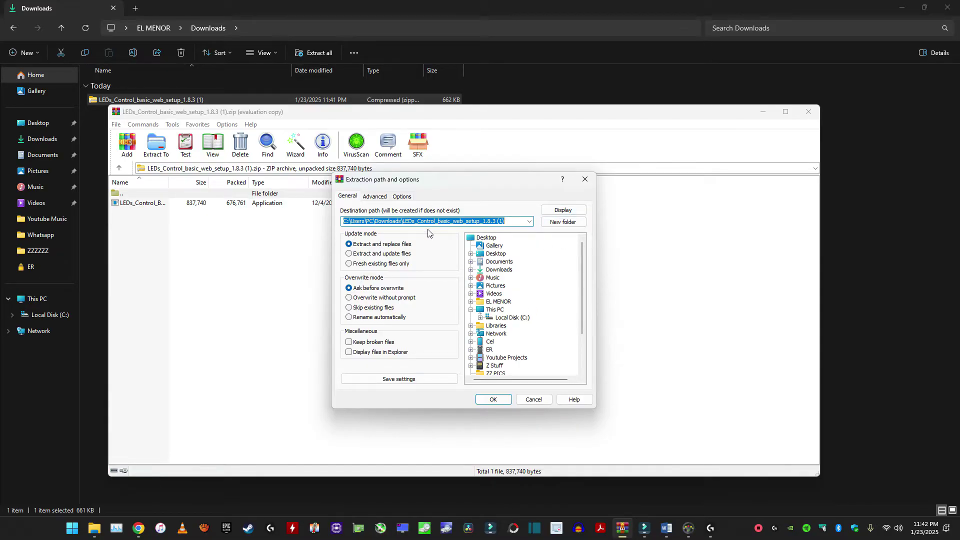
{"action": "left_click", "coordinate": [496, 400]}
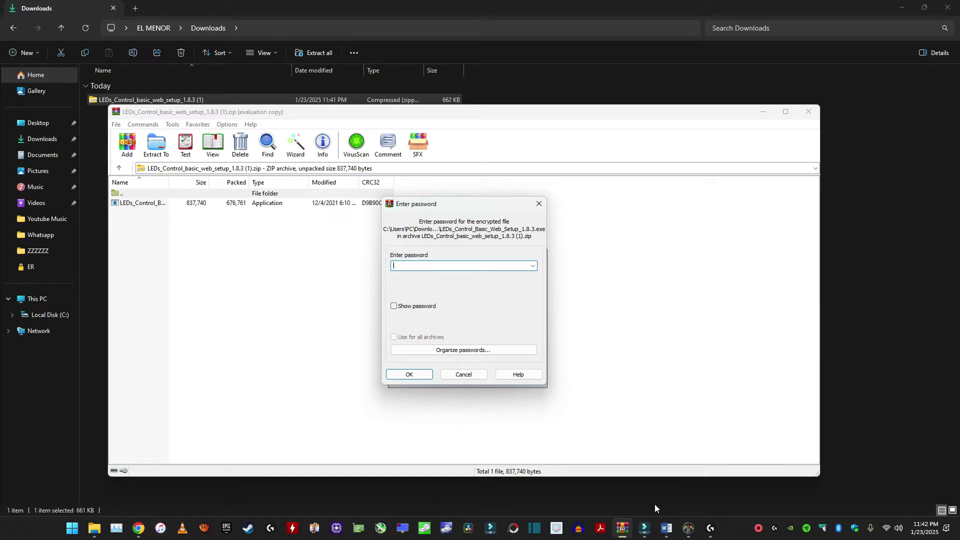
Step: Enter the archive password from the notes document to finish extracting the setup
{"action": "left_click", "coordinate": [670, 530]}
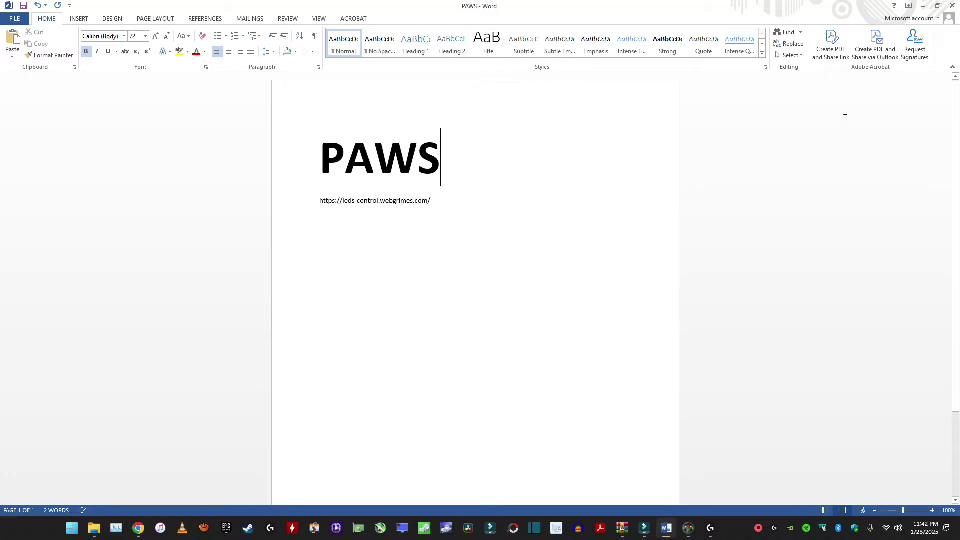
{"action": "left_click", "coordinate": [923, 6]}
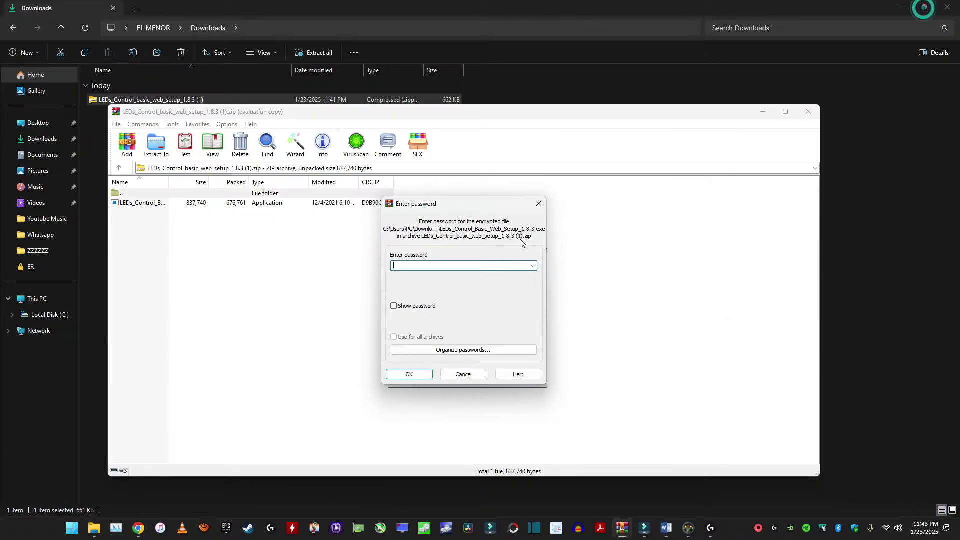
{"action": "left_click", "coordinate": [448, 265]}
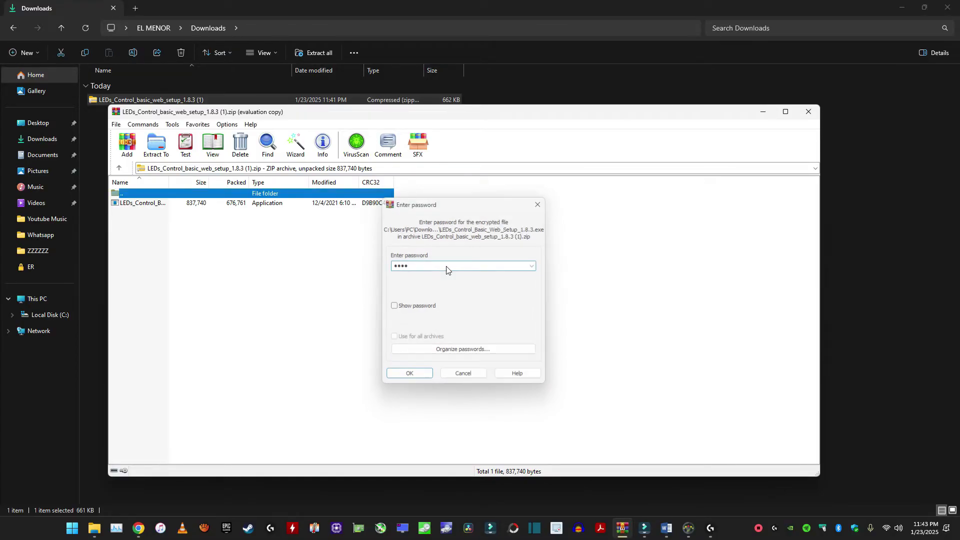
{"action": "key", "text": "Return"}
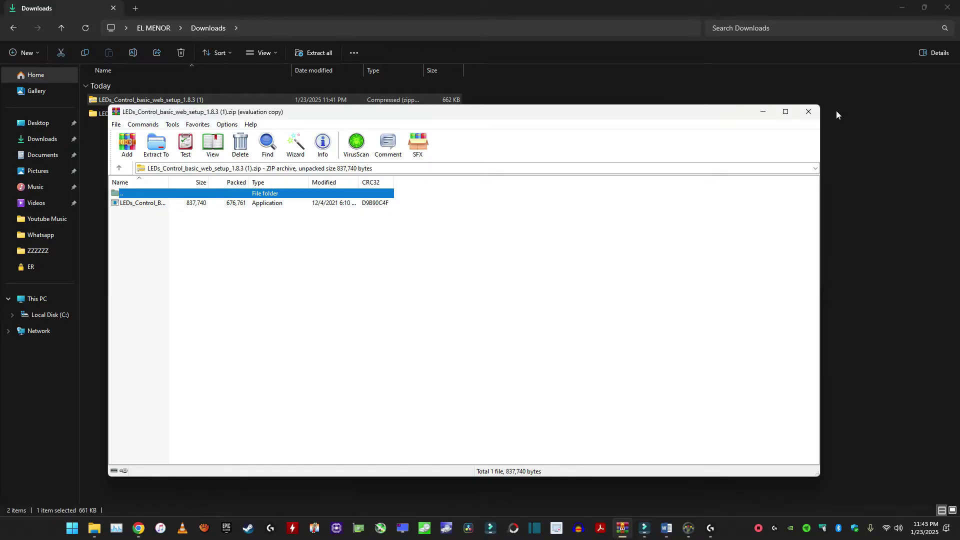
Step: Close WinRAR and run the installer from the extracted LEDs_Control_basic_web_setup folder
{"action": "left_click", "coordinate": [808, 111]}
{"action": "left_click", "coordinate": [765, 187]}
{"action": "double_click", "coordinate": [134, 115]}
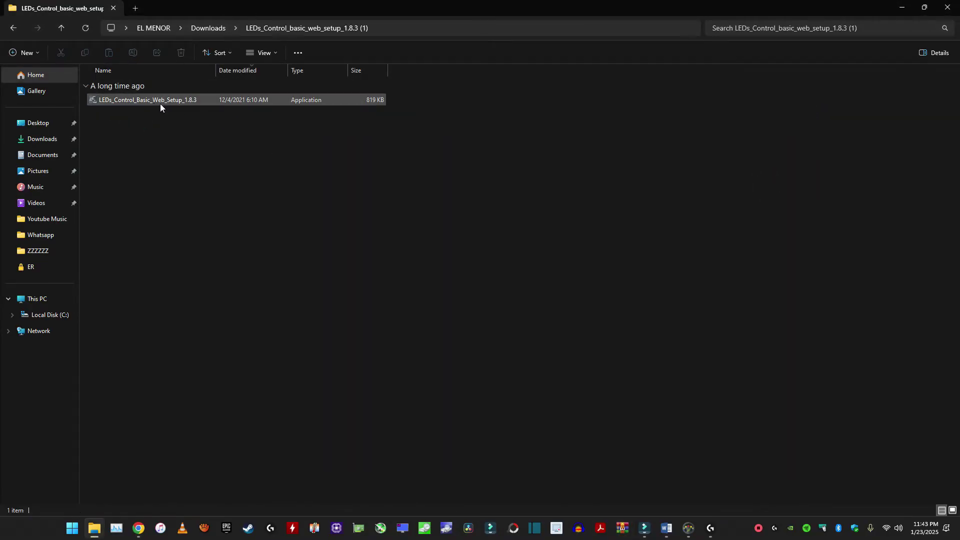
{"action": "double_click", "coordinate": [128, 99]}
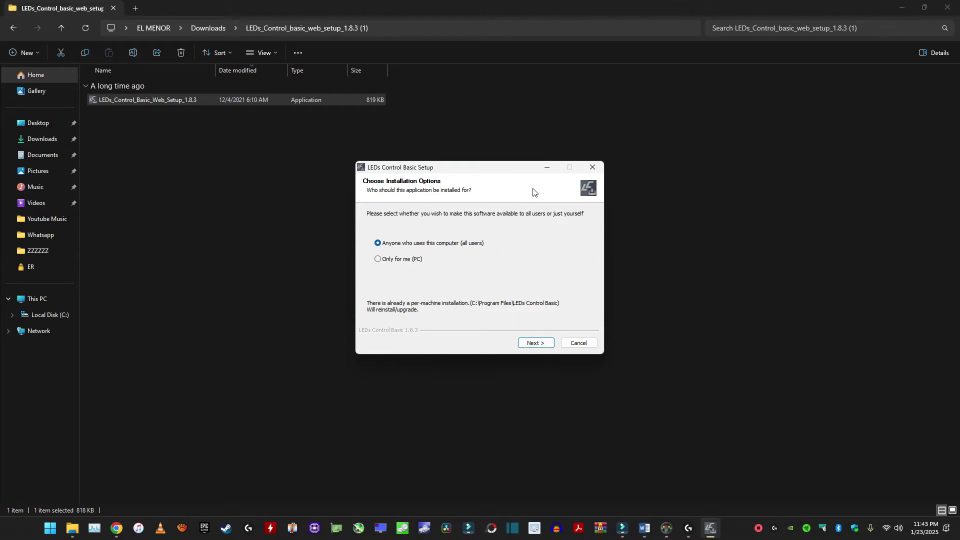
Step: Install for all users into Program Files, quitting the running LEDs Control and closing Explorer and Chrome
{"action": "left_click", "coordinate": [540, 344]}
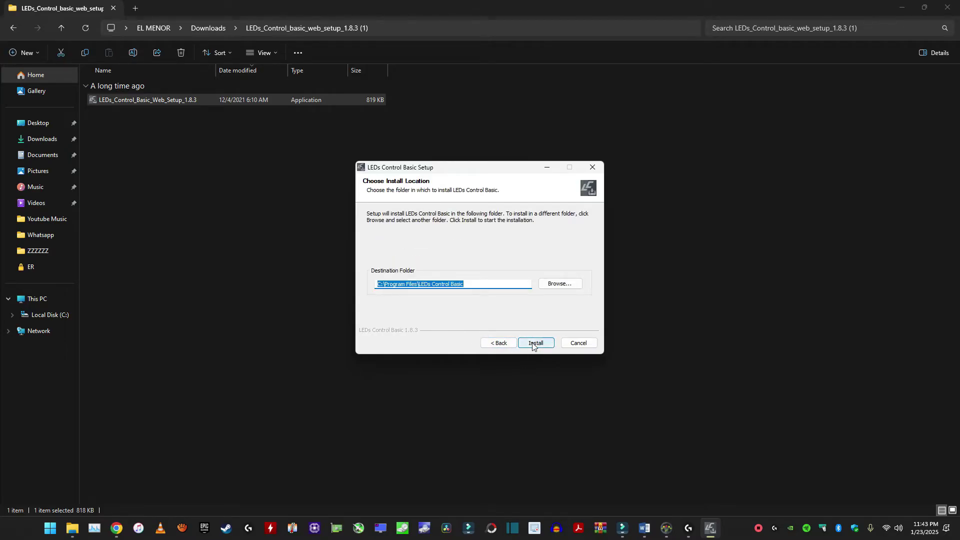
{"action": "left_click", "coordinate": [533, 344]}
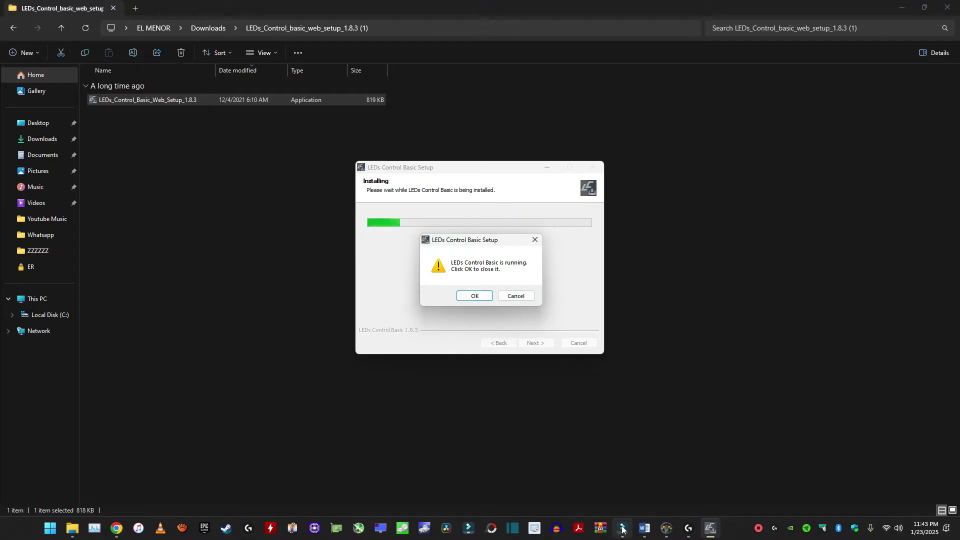
{"action": "left_click", "coordinate": [666, 528]}
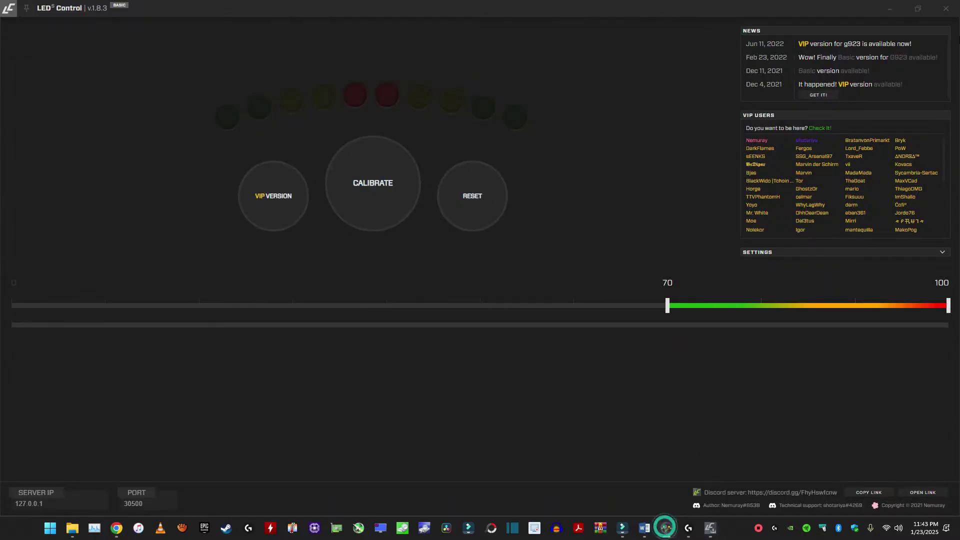
{"action": "left_click", "coordinate": [954, 7]}
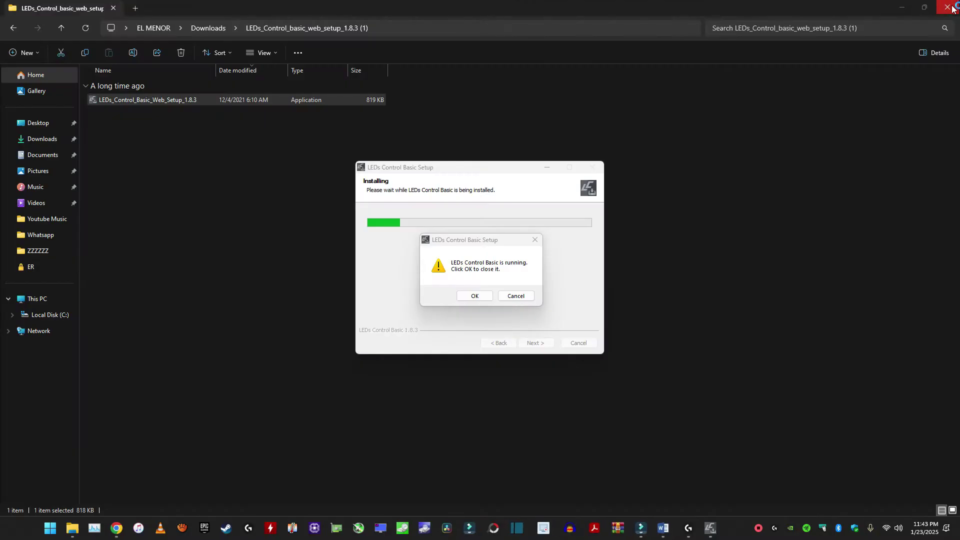
{"action": "left_click", "coordinate": [475, 297]}
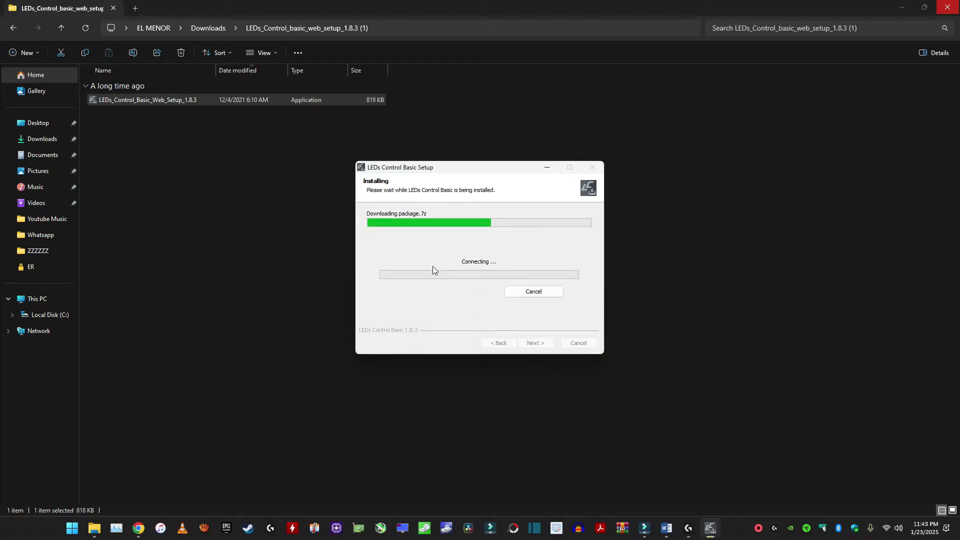
{"action": "left_click", "coordinate": [947, 6]}
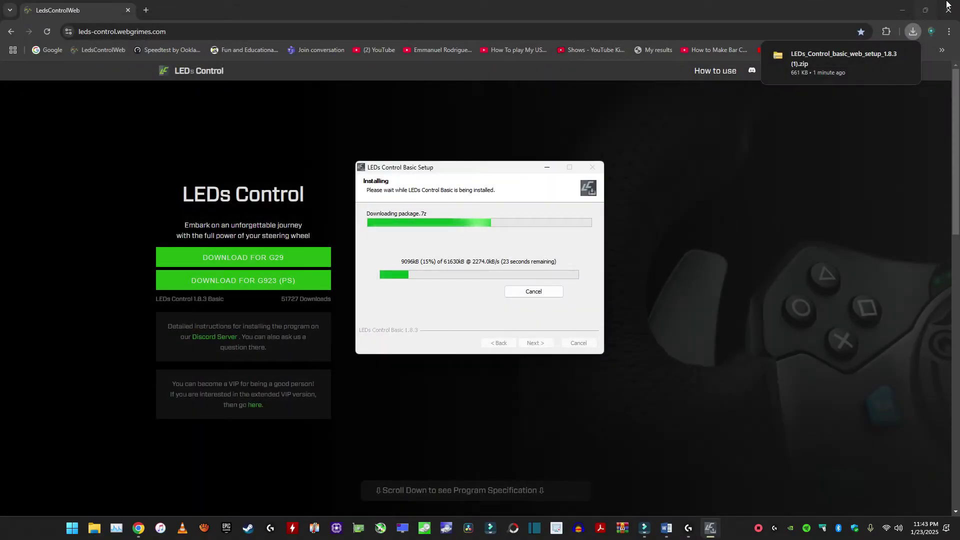
{"action": "left_click", "coordinate": [947, 6]}
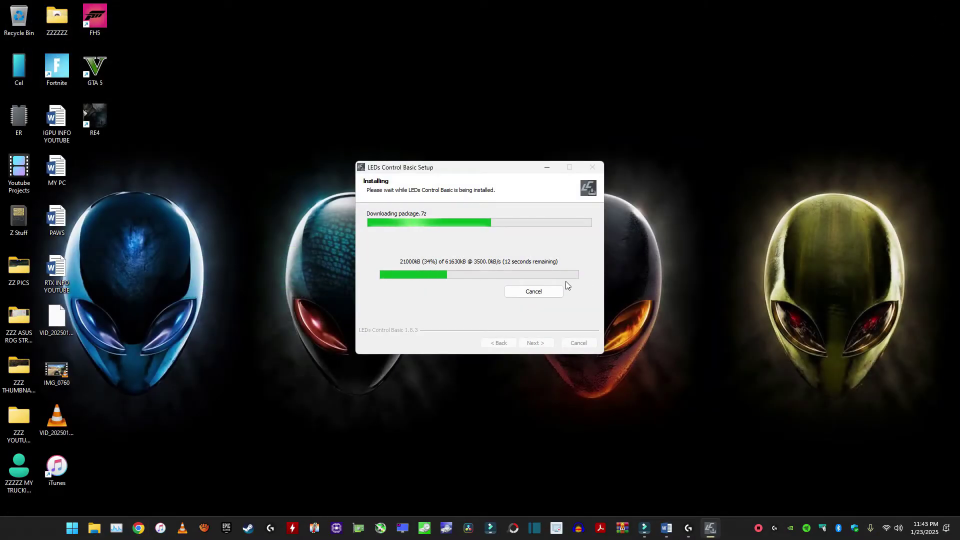
{"action": "mouse_move", "coordinate": [690, 528]}
{"action": "left_click", "coordinate": [662, 458]}
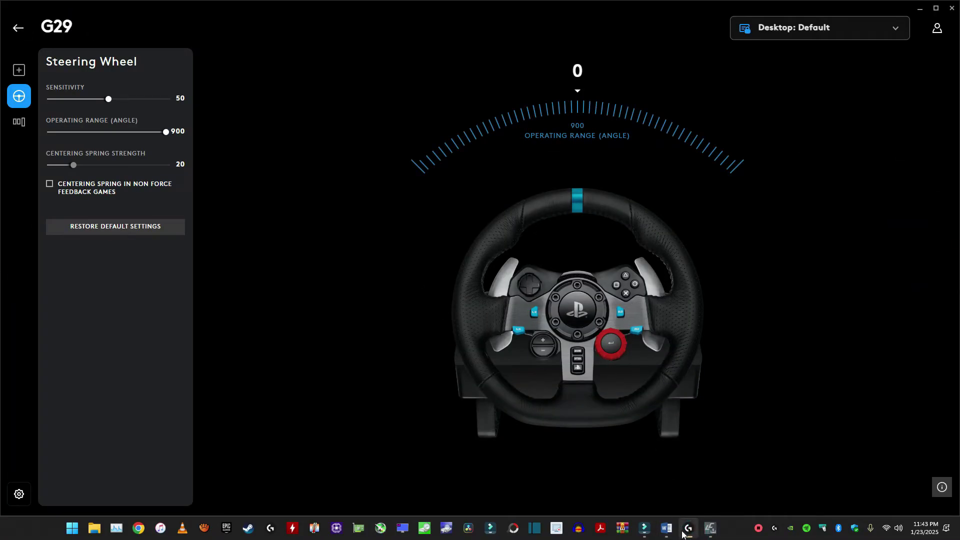
{"action": "mouse_move", "coordinate": [687, 535]}
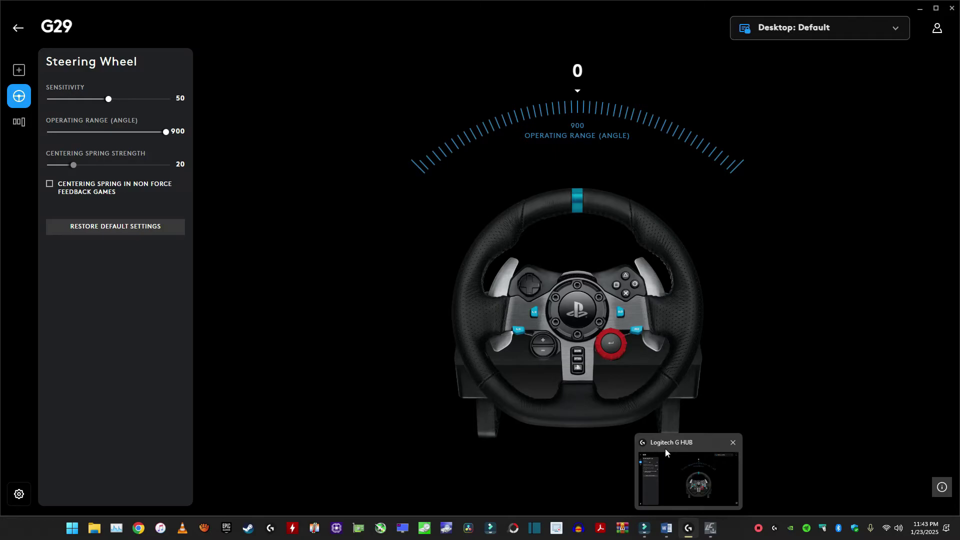
{"action": "left_click", "coordinate": [921, 9]}
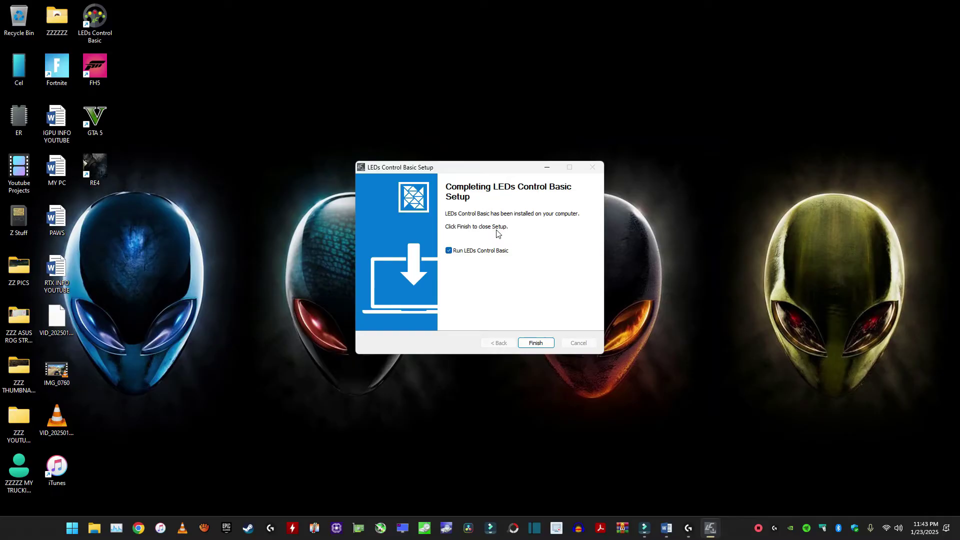
Step: Finish setup, start calibrating, and drag the rev range start from 70 to 0
{"action": "left_click", "coordinate": [535, 344]}
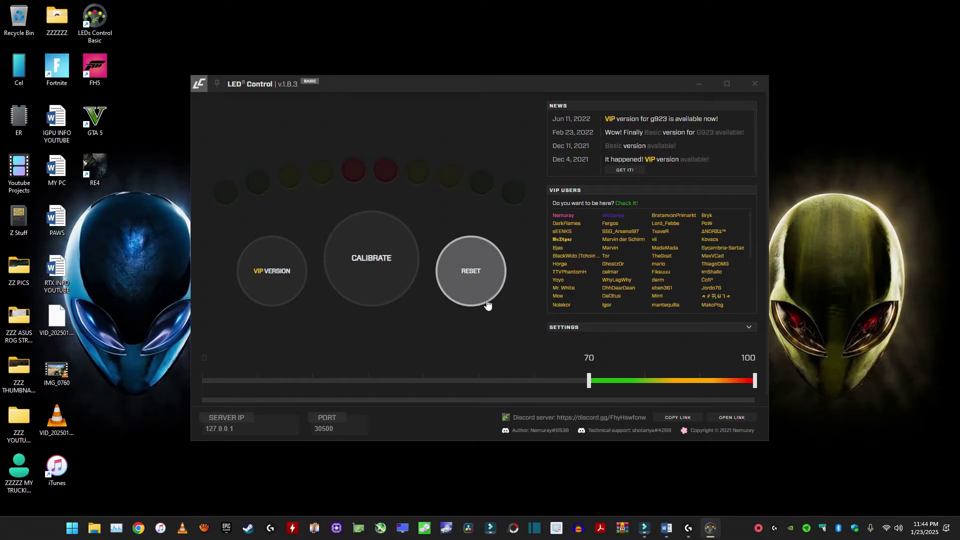
{"action": "left_click", "coordinate": [380, 258]}
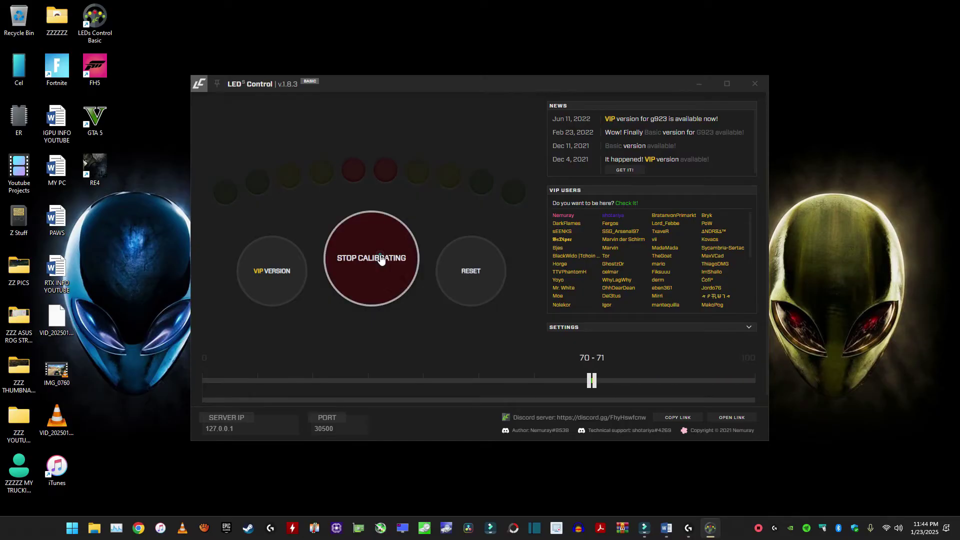
{"action": "left_click", "coordinate": [727, 84]}
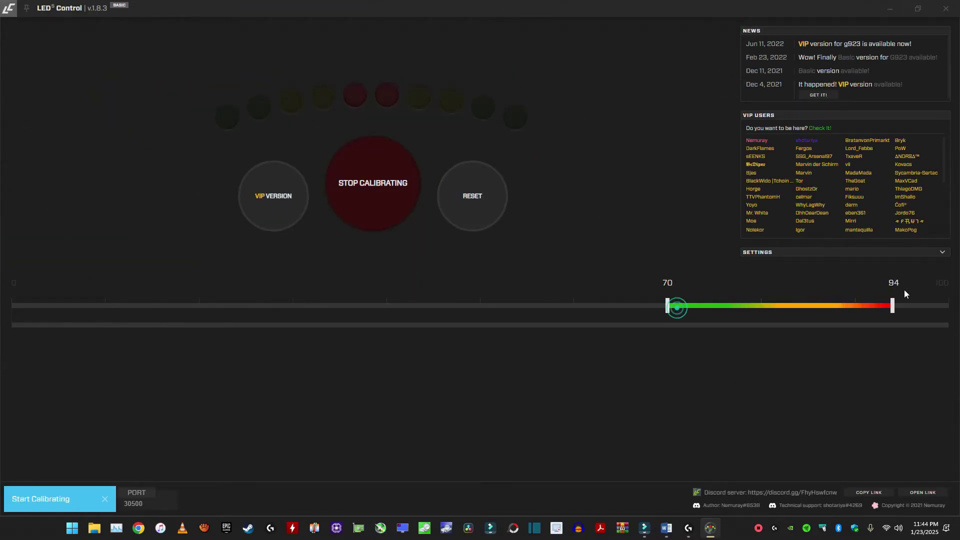
{"action": "left_click_drag", "start_coordinate": [669, 310], "coordinate": [1, 271]}
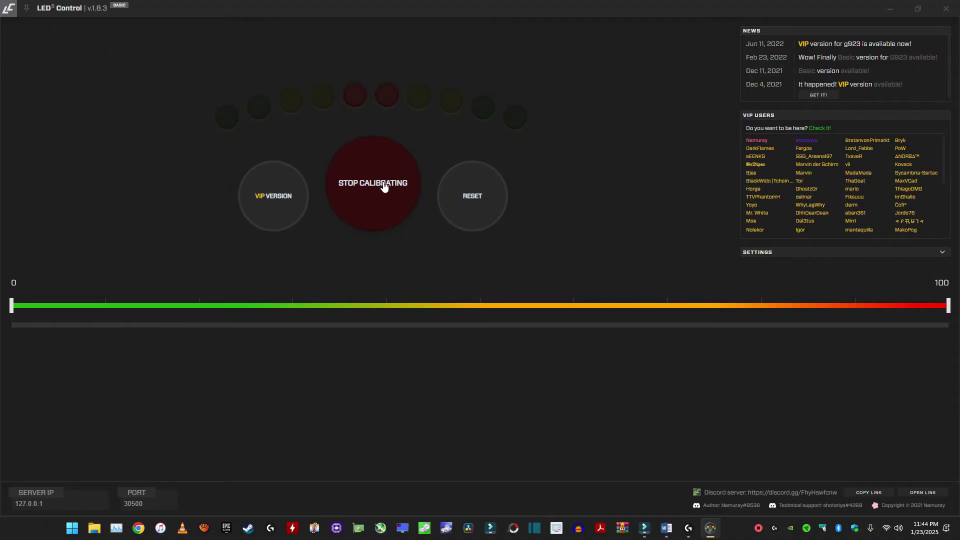
Step: Stop calibrating, keeping the 0–100 rev light range
{"action": "left_click", "coordinate": [362, 182]}
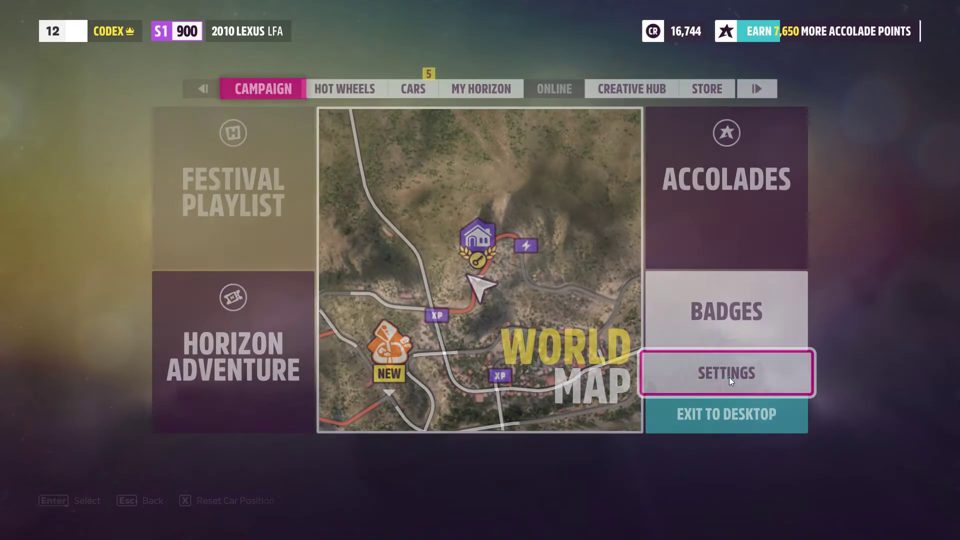
Step: Go to HUD and Gameplay settings down to Data Out: on, IP 127.0.0.1, port 30500
{"action": "left_click", "coordinate": [730, 378]}
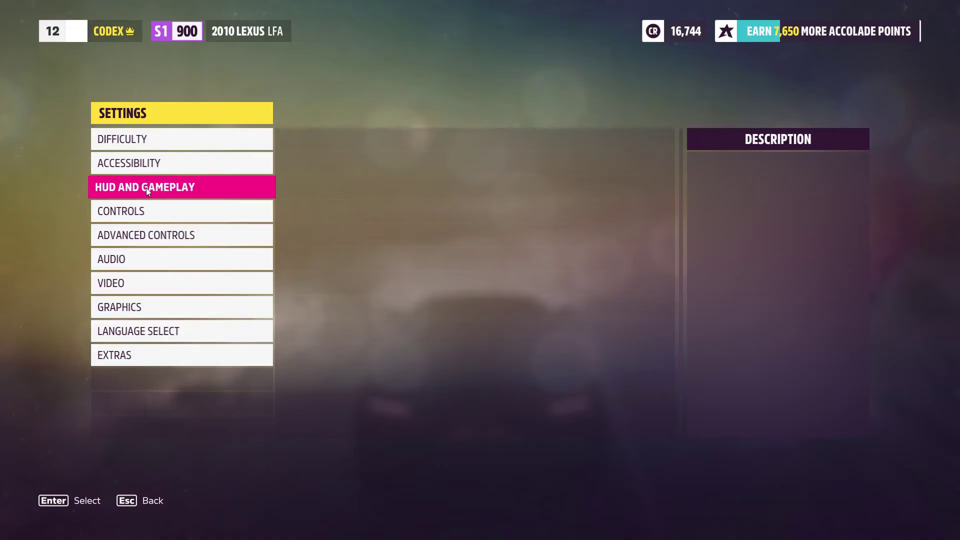
{"action": "left_click", "coordinate": [146, 187]}
{"action": "scroll", "coordinate": [452, 309], "scroll_direction": "down", "scroll_amount": 5}
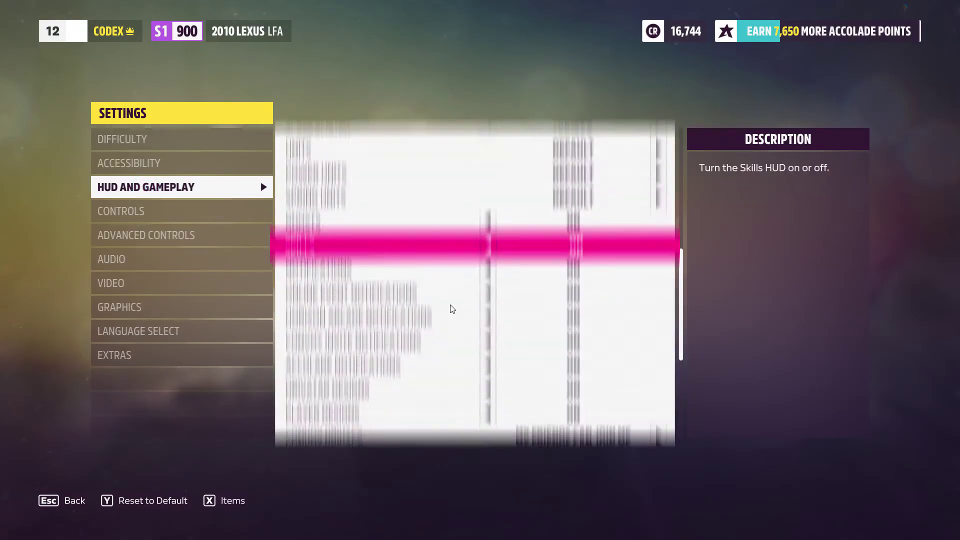
{"action": "scroll", "coordinate": [425, 341], "scroll_direction": "down", "scroll_amount": 2}
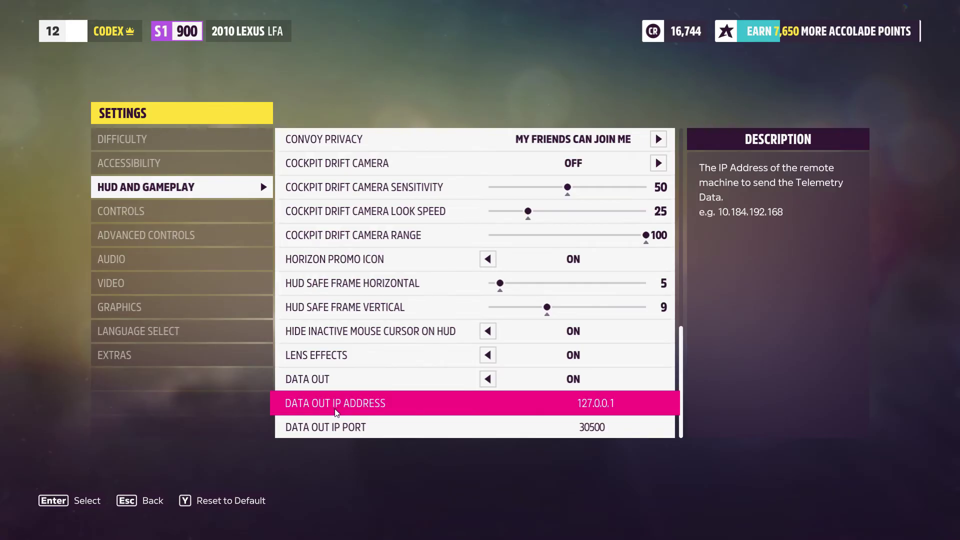
Step: Re-enter the Data Out IP address as 127.0.0.1 and confirm it
{"action": "left_click", "coordinate": [567, 408]}
{"action": "left_click", "coordinate": [507, 317]}
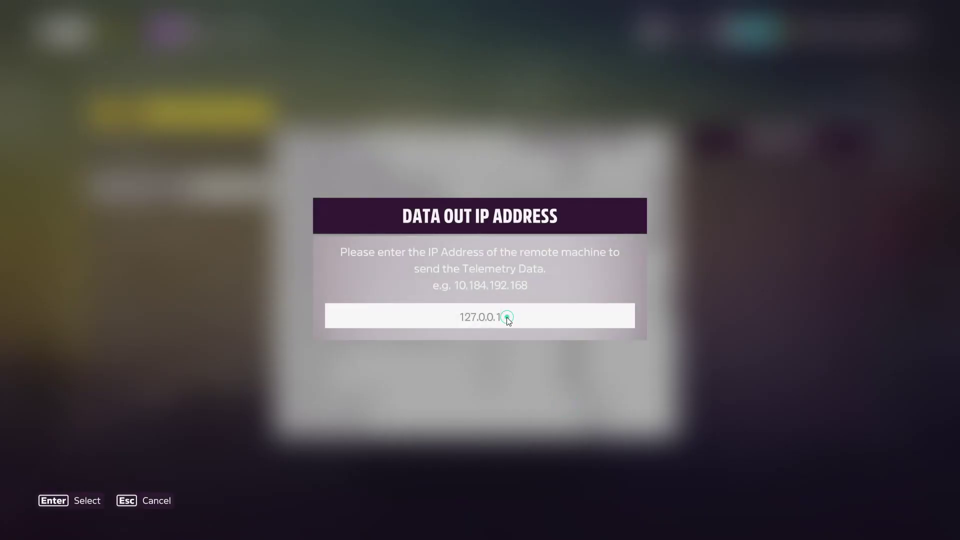
{"action": "key", "text": "BackSpace"}
{"action": "type", "text": "1"}
{"action": "key", "text": "Return"}
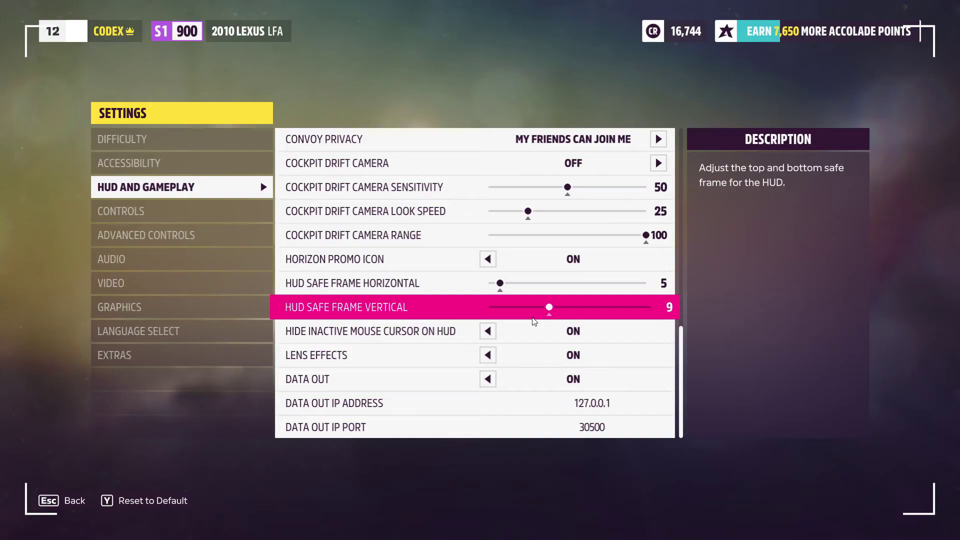
Step: Back out of the settings and pause menu to resume open-world driving
{"action": "key", "text": "Escape"}
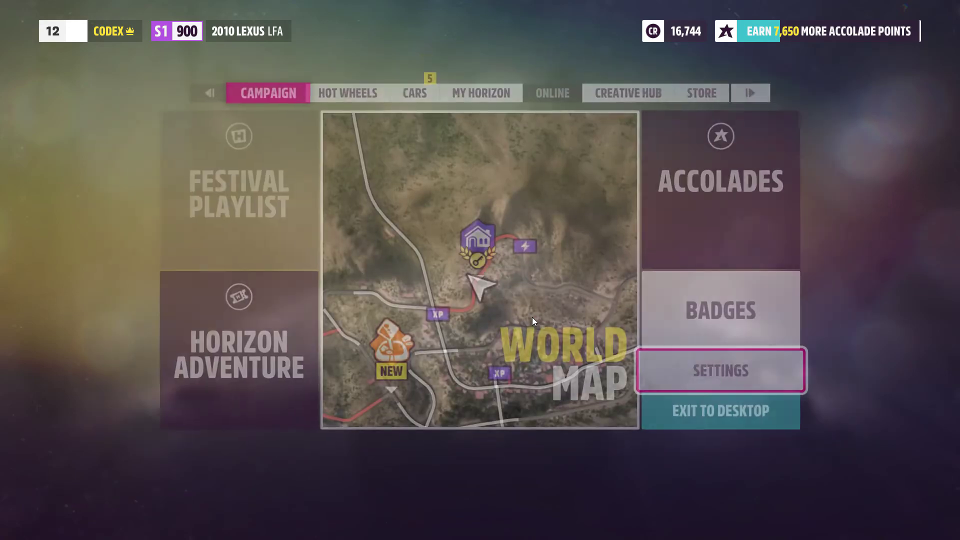
{"action": "key", "text": "Escape"}
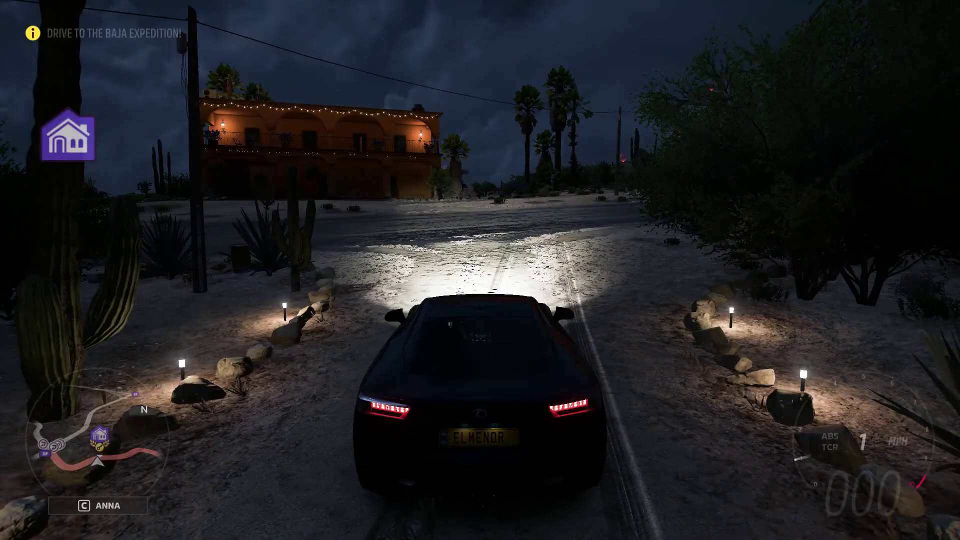